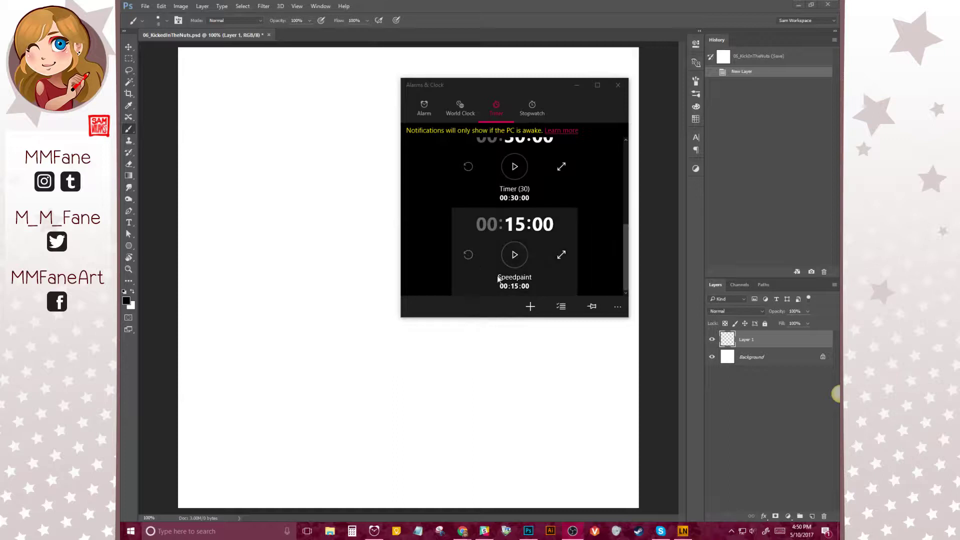
Show the Photoshop capture with the blank 06_KickedInTheNuts.psd canvas instead of the Be Right Back screen.
click(512, 253)
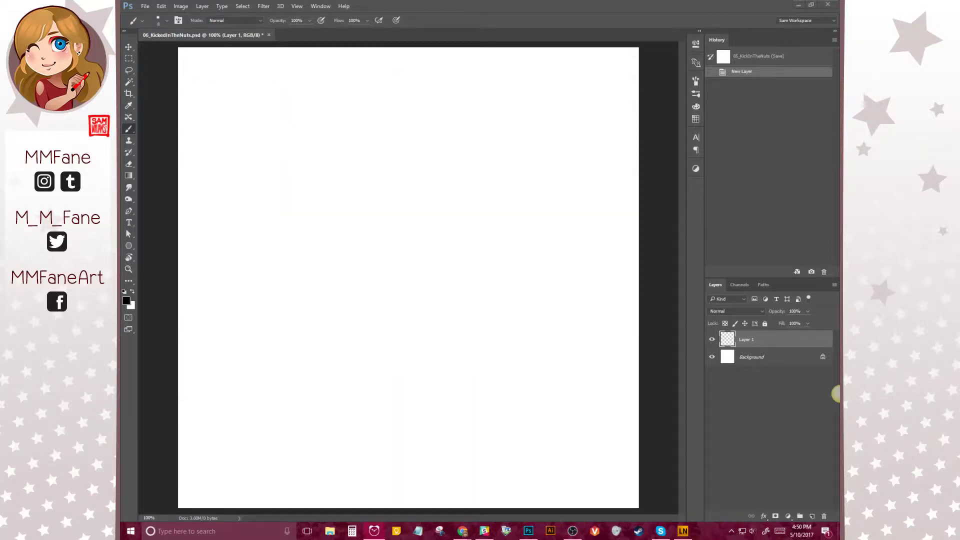
Sketch the tall arch-shaped figure with small feet on the first layer.
mouse_move(300, 344)
mouse_down()
mouse_move(372, 329)
mouse_move(306, 345)
mouse_up()
drag(373, 330, 375, 333)
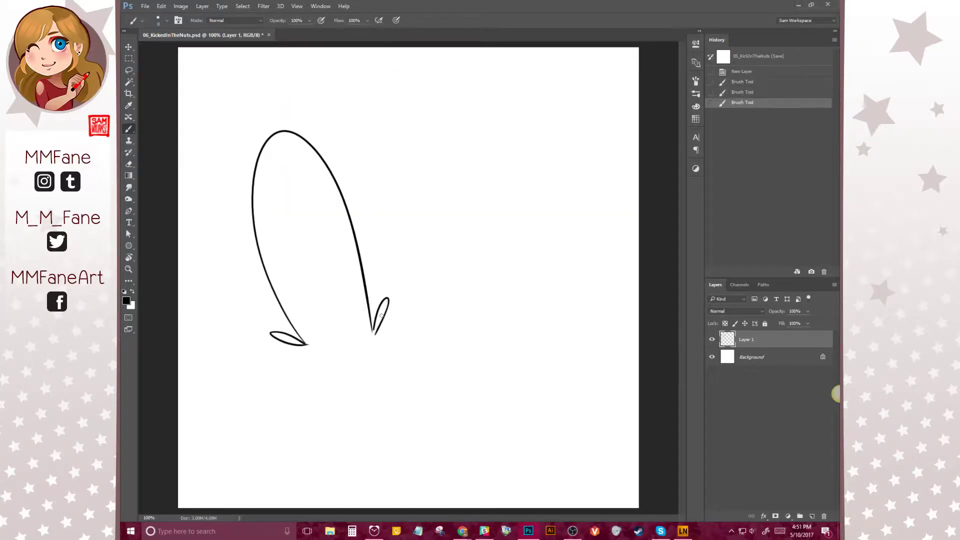
drag(299, 344, 378, 330)
Add Layer 2 and sketch the kicker's body and kicking leg inside the arch.
key(ctrl+shift+n)
key(Return)
mouse_move(308, 258)
mouse_down()
mouse_move(321, 269)
mouse_move(410, 265)
mouse_up()
drag(323, 270, 414, 282)
mouse_move(350, 282)
mouse_down()
mouse_move(407, 292)
mouse_move(400, 270)
mouse_up()
Sketch the kicker's head outline and ears.
mouse_move(422, 207)
mouse_down()
mouse_move(402, 145)
mouse_move(434, 210)
mouse_up()
drag(440, 159, 449, 130)
drag(417, 144, 413, 115)
key(ctrl+alt+z)
key(ctrl+alt+z)
drag(437, 152, 472, 174)
drag(429, 145, 449, 146)
drag(442, 155, 446, 144)
Add the kicker's chin, neck line, arm lines, eye and brows.
drag(417, 207, 423, 217)
mouse_move(443, 180)
mouse_down()
mouse_move(445, 216)
mouse_move(407, 227)
mouse_move(403, 256)
mouse_up()
drag(439, 214, 449, 274)
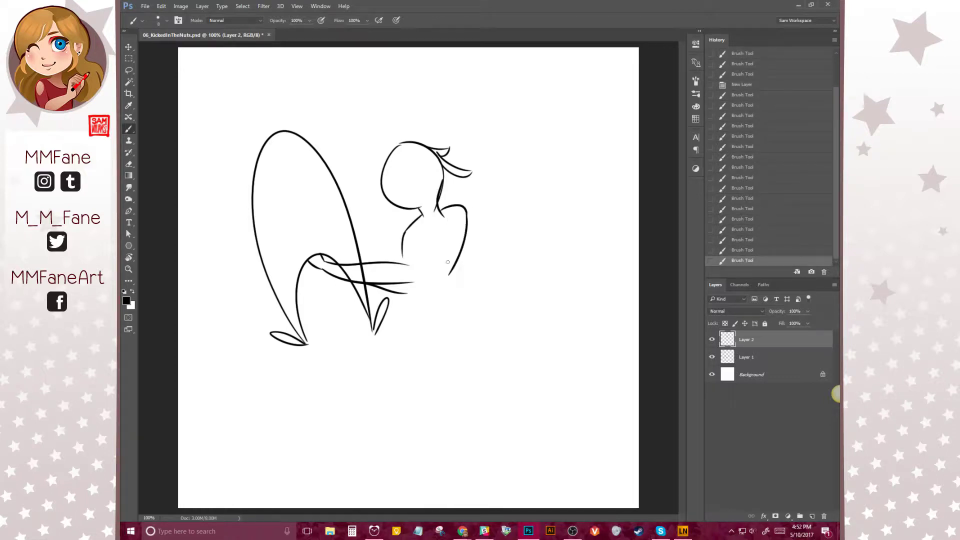
key(ctrl+z)
mouse_move(411, 181)
mouse_down()
mouse_move(430, 188)
mouse_move(400, 185)
mouse_up()
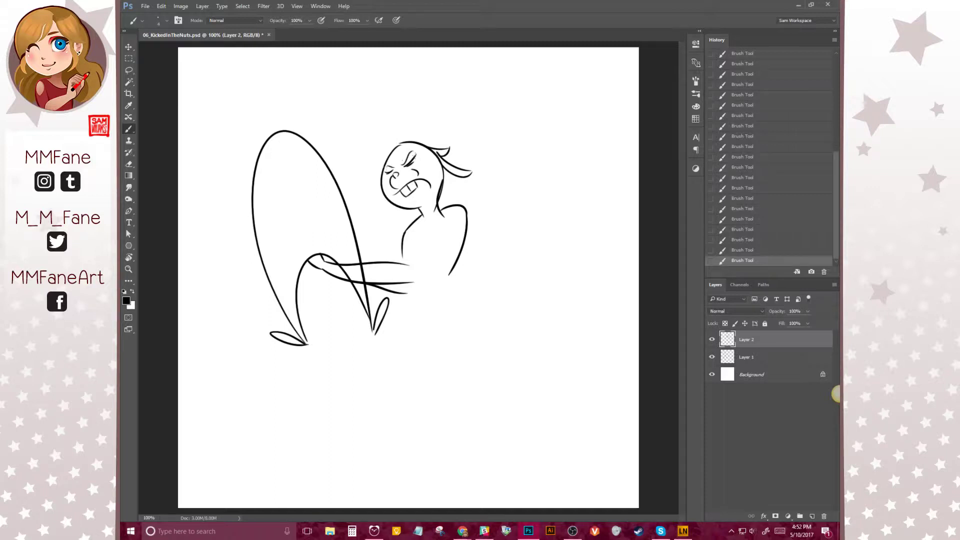
Flip the canvas horizontally and add the kicker's belly, torso and leg strokes.
key(h)
drag(372, 285, 423, 299)
mouse_move(392, 258)
mouse_down()
mouse_move(406, 241)
mouse_move(421, 261)
mouse_up()
drag(363, 252, 385, 260)
mouse_move(378, 318)
mouse_down()
mouse_move(391, 299)
mouse_move(445, 284)
mouse_up()
Erase overlapping lines around the kicker's arm, leg crossing and back.
key(e)
mouse_move(415, 286)
mouse_down()
mouse_move(448, 283)
mouse_move(455, 258)
mouse_up()
drag(452, 270, 478, 272)
mouse_move(350, 222)
mouse_down()
mouse_move(373, 293)
mouse_move(359, 264)
mouse_move(350, 275)
mouse_up()
key(b)
key(b)
key(ctrl+z)
Redraw the kicker's standing leg, foot and back line, erasing the left belly bump.
drag(397, 302, 350, 370)
click(735, 250)
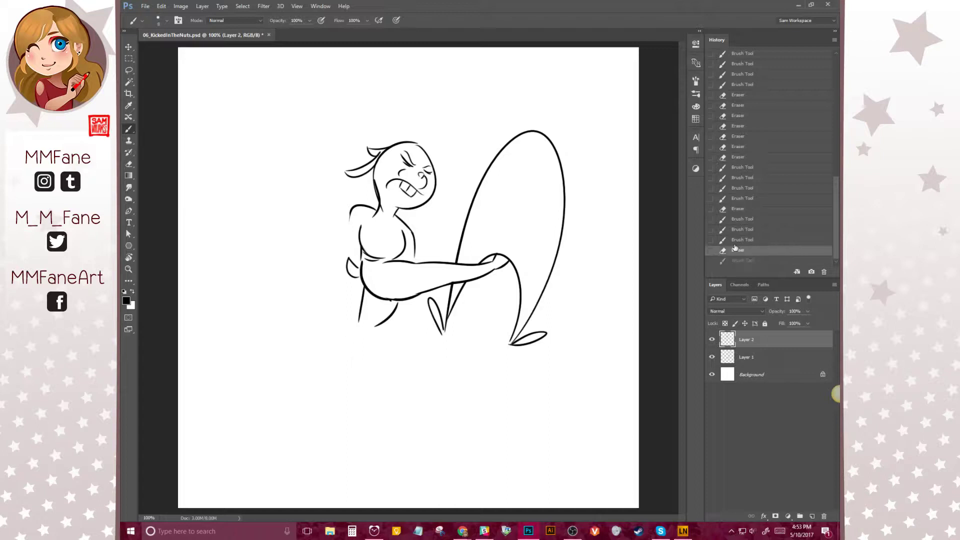
mouse_move(376, 325)
mouse_down()
mouse_move(352, 389)
mouse_move(383, 386)
mouse_up()
key(e)
drag(350, 212, 353, 206)
key(b)
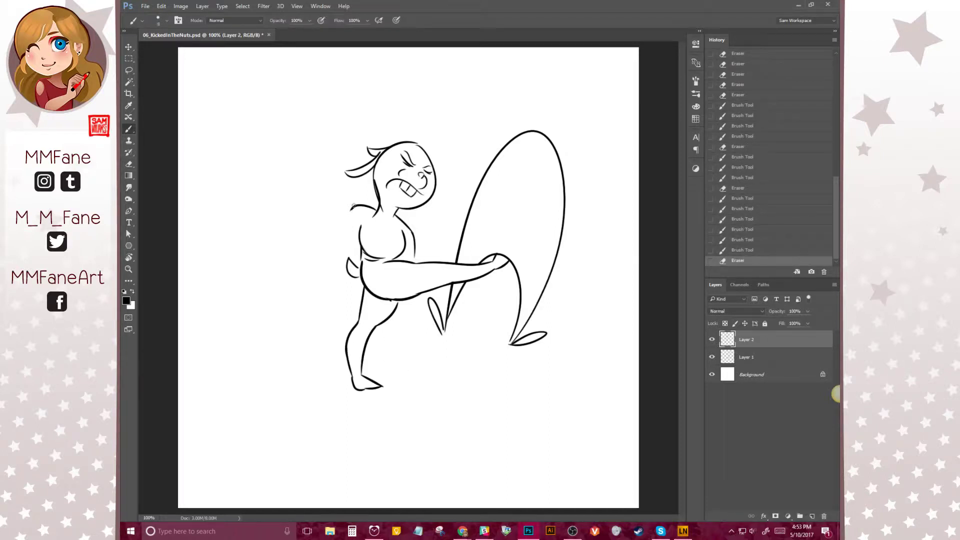
key(e)
drag(350, 260, 353, 278)
mouse_move(375, 180)
mouse_down()
mouse_move(380, 200)
mouse_move(337, 239)
mouse_move(364, 273)
mouse_up()
key(b)
Draw the tall figure's wide eyes, frown and cheeks, plus the big rounded shape.
drag(500, 187, 550, 175)
mouse_move(502, 193)
mouse_down()
mouse_move(497, 217)
mouse_move(524, 201)
mouse_up()
mouse_move(505, 151)
mouse_down()
mouse_move(538, 147)
mouse_move(512, 164)
mouse_move(537, 162)
mouse_up()
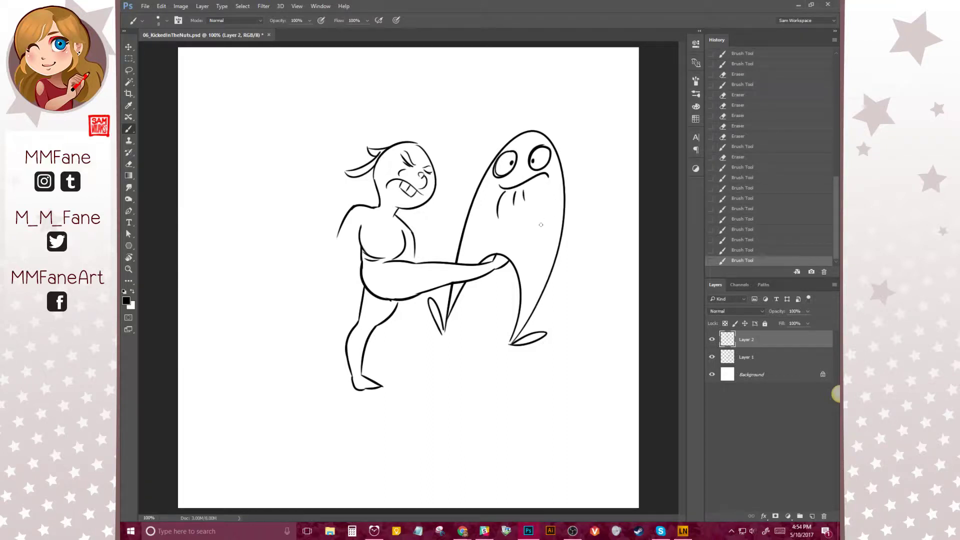
drag(537, 209, 580, 274)
drag(568, 227, 597, 272)
Hatch and shade the peanut-like shape, adding its thumb-like outline.
key(e)
mouse_move(555, 198)
mouse_down()
mouse_move(583, 220)
mouse_move(567, 209)
mouse_move(559, 235)
mouse_move(573, 221)
mouse_up()
key(alt+bracketleft)
key(alt+bracketright)
key(b)
mouse_move(575, 205)
mouse_down()
mouse_move(582, 220)
mouse_move(553, 199)
mouse_move(591, 233)
mouse_up()
drag(523, 237, 536, 244)
mouse_move(530, 220)
mouse_down()
mouse_move(548, 232)
mouse_move(550, 223)
mouse_up()
drag(555, 220, 562, 235)
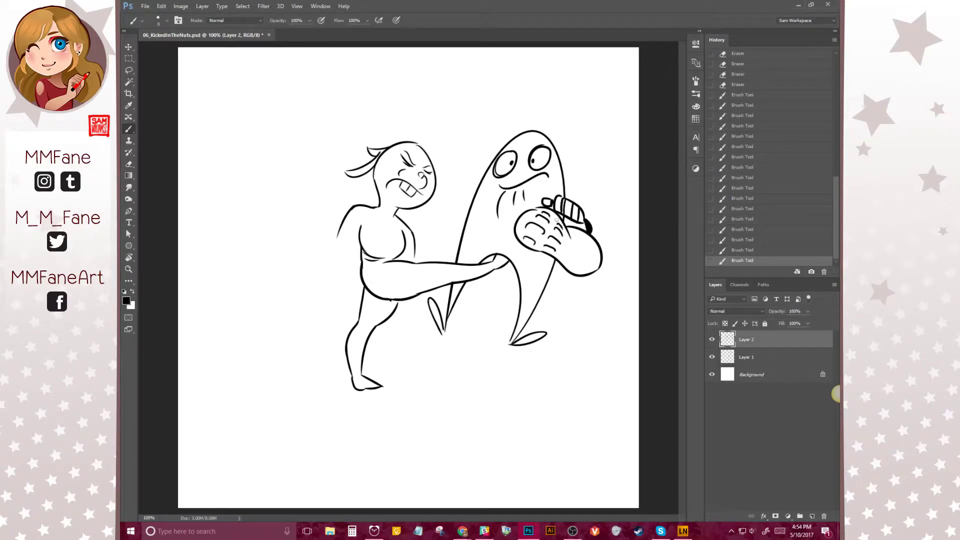
drag(581, 270, 595, 258)
Thicken the shape's outlines and erase part of the kicker's belly line.
key(e)
drag(548, 203, 550, 203)
key(b)
drag(549, 202, 550, 203)
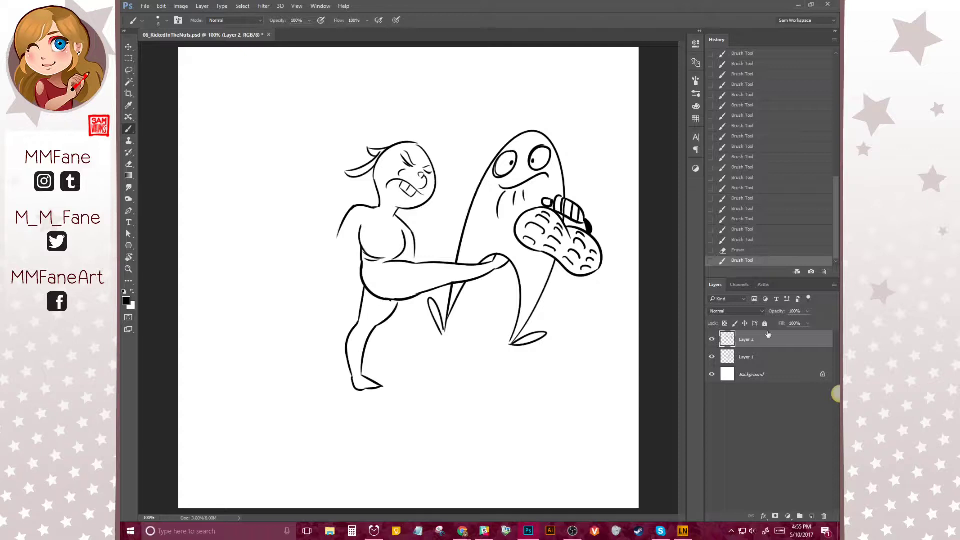
key(e)
mouse_move(414, 258)
mouse_down()
mouse_move(418, 232)
mouse_move(426, 256)
mouse_up()
key(e)
mouse_move(338, 231)
mouse_down()
mouse_move(334, 281)
mouse_move(339, 270)
mouse_move(342, 279)
mouse_move(338, 239)
mouse_move(355, 272)
mouse_up()
key(b)
Flip the canvas and redraw the arm above the right fist and a dot eye.
key(e)
key(b)
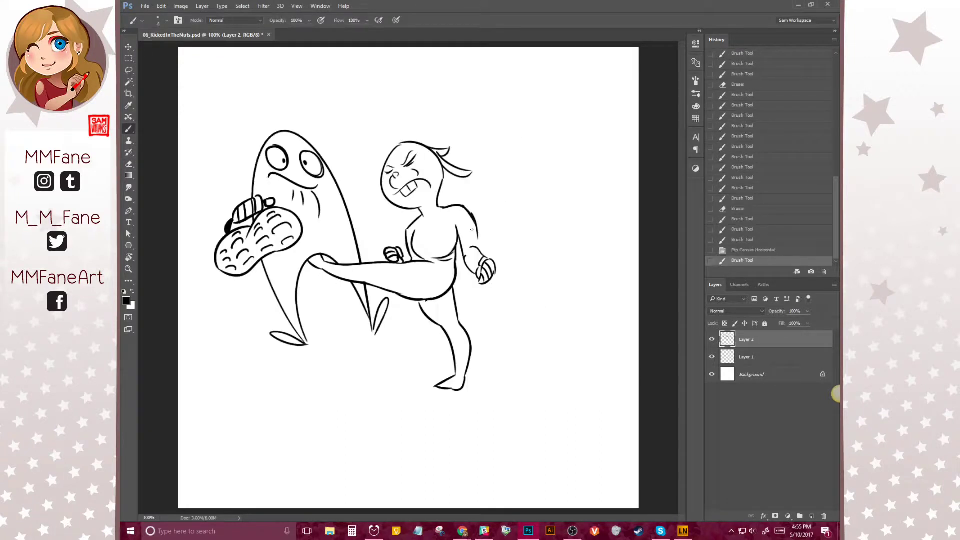
key(ctrl+shift+h)
drag(467, 241, 475, 255)
drag(470, 252, 479, 270)
drag(474, 265, 481, 279)
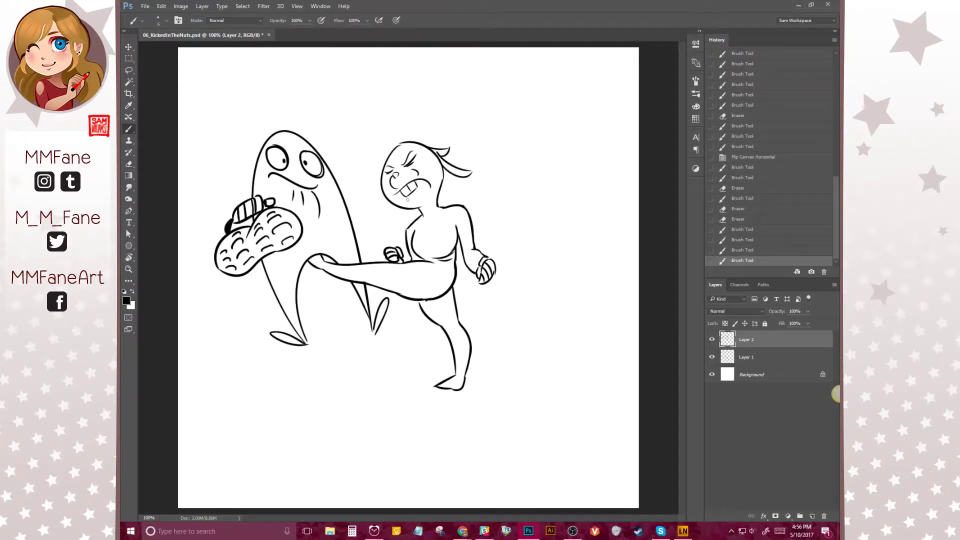
drag(395, 171, 441, 197)
Erase the old hair strand and draw angry brow and frown lines.
key(e)
key(b)
key(e)
drag(447, 150, 470, 174)
mouse_move(403, 151)
mouse_down()
mouse_move(415, 168)
mouse_move(405, 162)
mouse_up()
key(b)
mouse_move(412, 151)
mouse_down()
mouse_move(403, 162)
mouse_move(443, 181)
mouse_move(432, 131)
mouse_move(390, 152)
mouse_up()
Replace the old top hair line with new hair tufts.
key(e)
key(b)
key(e)
key(b)
drag(397, 141, 381, 149)
mouse_move(385, 145)
mouse_down()
mouse_move(402, 142)
mouse_move(385, 160)
mouse_move(413, 144)
mouse_up()
Erase stray chest lines and the leg top, then lasso the lower leg and nudge it left.
key(e)
drag(418, 233, 422, 257)
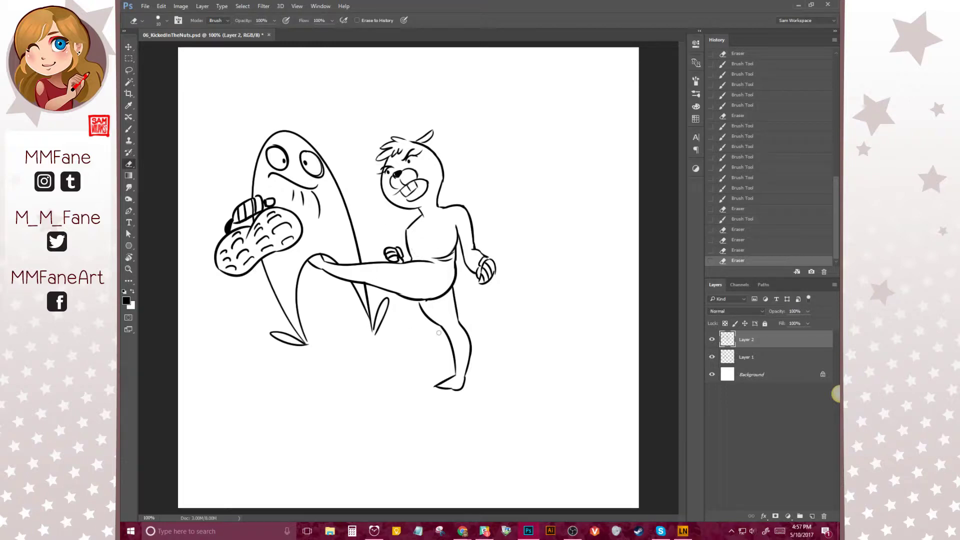
drag(453, 297, 430, 325)
key(l)
drag(503, 315, 497, 312)
key(v)
key(shift+Left)
key(shift+Left)
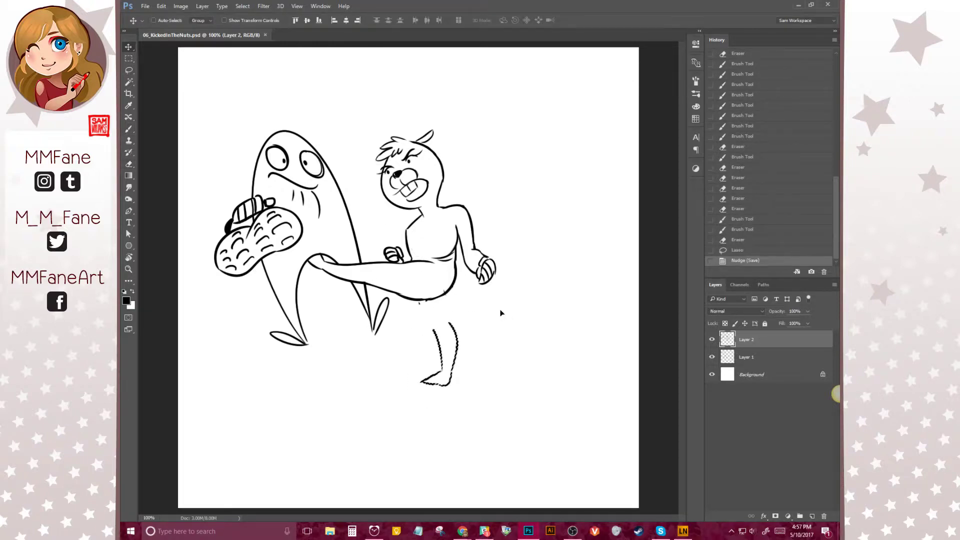
key(ctrl+d)
Add strokes along the kicker's torso and side.
key(b)
key(e)
mouse_move(410, 230)
mouse_down()
mouse_move(422, 260)
mouse_move(455, 262)
mouse_move(467, 252)
mouse_up()
key(b)
Lasso the right hand, rotate it with Free Transform, and redraw it.
key(l)
key(ctrl+t)
drag(535, 240, 485, 192)
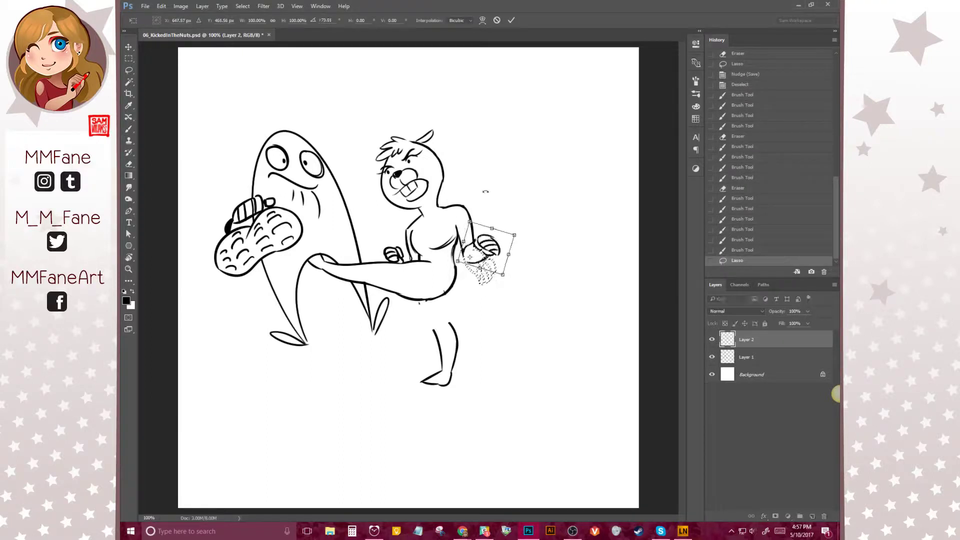
key(Return)
key(ctrl+d)
key(e)
key(b)
drag(482, 235, 495, 248)
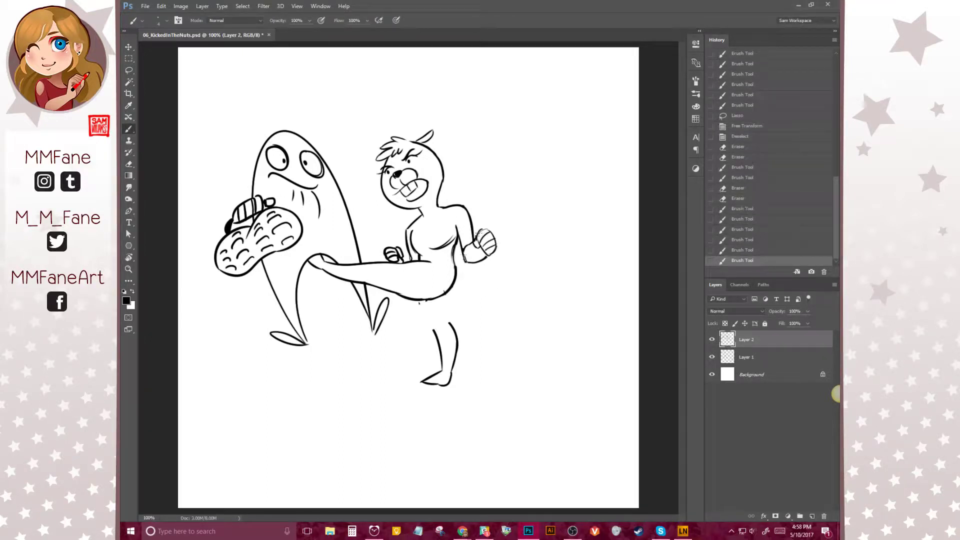
Redraw the squirrel's buck-tooth mouth as a smirk.
mouse_move(400, 185)
mouse_down()
mouse_move(425, 190)
mouse_move(401, 188)
mouse_move(422, 193)
mouse_move(410, 197)
mouse_move(435, 183)
mouse_move(427, 184)
mouse_up()
key(e)
key(b)
key(e)
key(b)
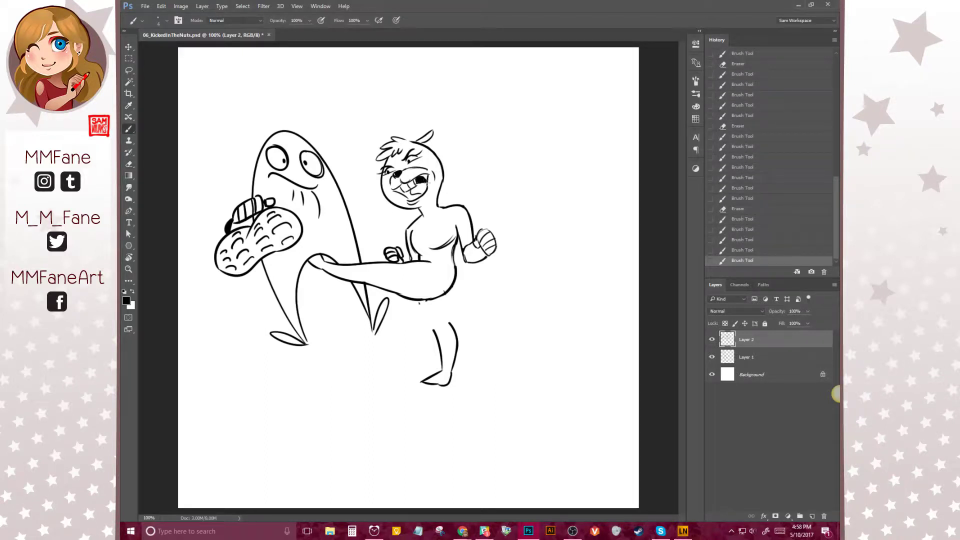
Add an ear-tip stroke and draw the large curled squirrel tail with its inner spiral.
drag(426, 144, 433, 132)
drag(442, 298, 505, 289)
mouse_move(447, 205)
mouse_down()
mouse_move(535, 195)
mouse_move(510, 210)
mouse_up()
key(e)
drag(490, 134, 496, 137)
key(b)
drag(505, 289, 450, 305)
Flip the canvas back, touch up the tail edge and erase the dangling leg.
key(h)
key(e)
mouse_move(306, 211)
mouse_down()
mouse_move(320, 296)
mouse_move(368, 385)
mouse_up()
drag(382, 328, 395, 383)
Redraw the squirrel's kicking leg with new thigh lines and cleaned-up shin lines.
key(b)
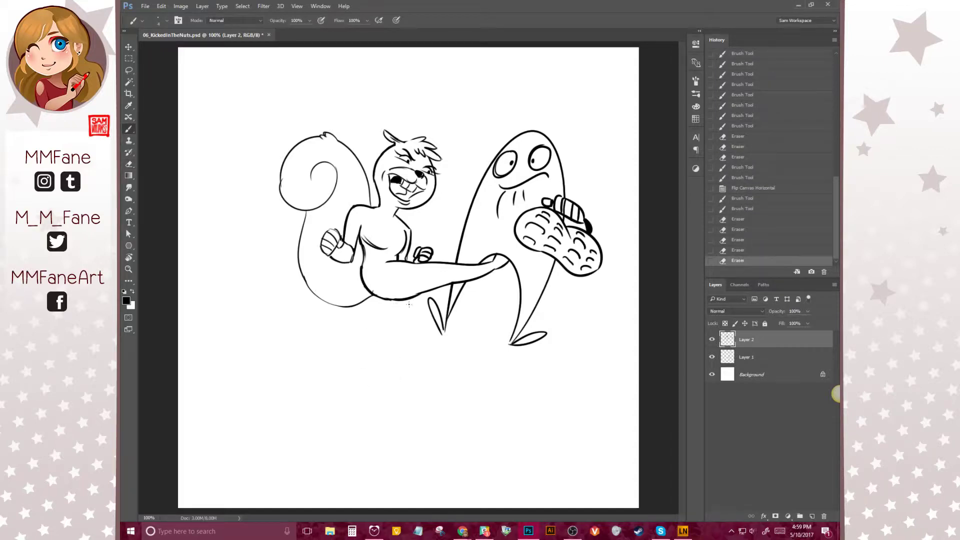
key(e)
drag(356, 298, 375, 306)
key(b)
drag(361, 265, 385, 297)
key(e)
mouse_move(398, 263)
mouse_down()
mouse_move(400, 294)
mouse_move(385, 262)
mouse_up()
key(b)
Add leg strokes, tidy the tail bottom, and draw the squirrel's standing leg and foot.
drag(378, 207, 396, 224)
key(e)
key(b)
mouse_move(355, 302)
mouse_down()
mouse_move(374, 307)
mouse_move(382, 373)
mouse_up()
mouse_move(371, 366)
mouse_down()
mouse_move(364, 385)
mouse_move(402, 387)
mouse_up()
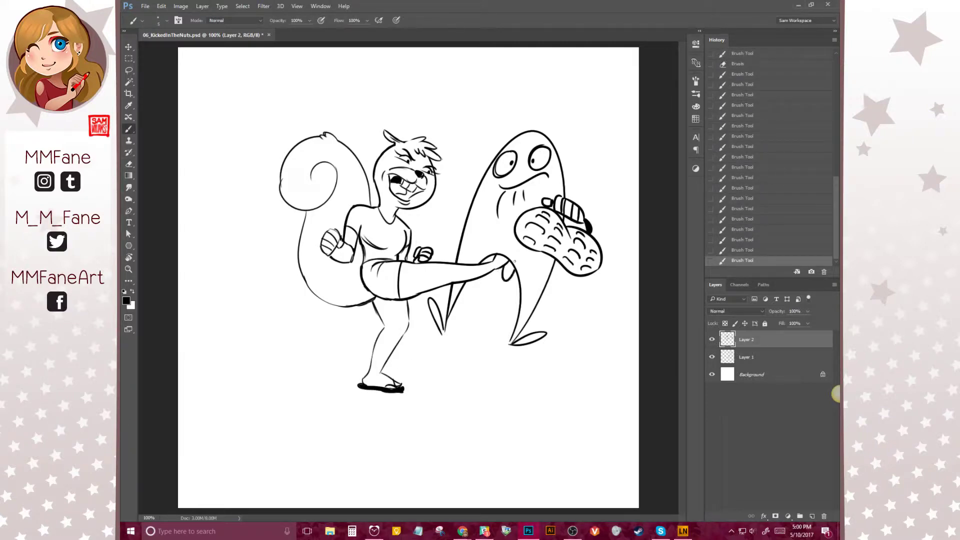
Add small arcs beside the tall figure's head.
key(e)
drag(570, 192, 578, 189)
key(b)
drag(446, 202, 469, 183)
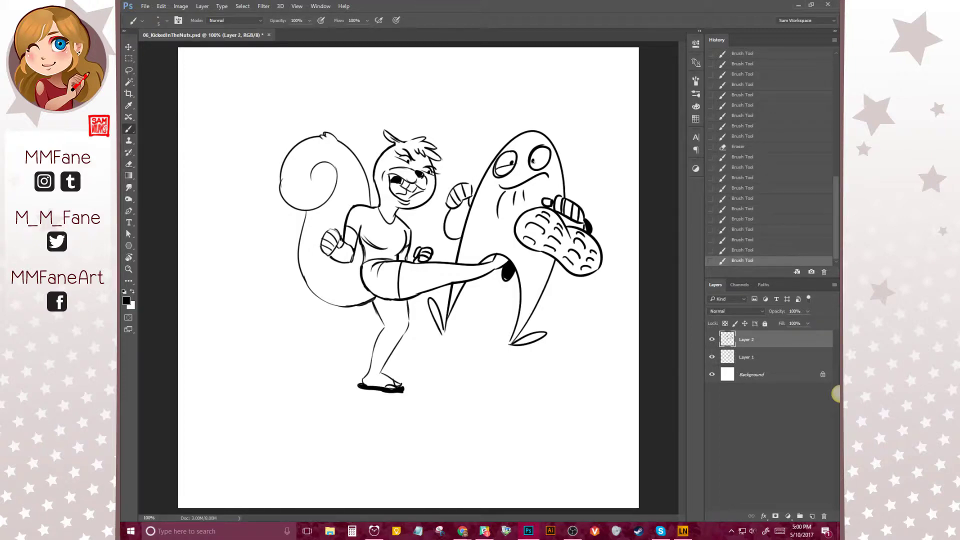
Mirror the drawing horizontally and add a curly puff, curl and tick beside the peanut.
key(h)
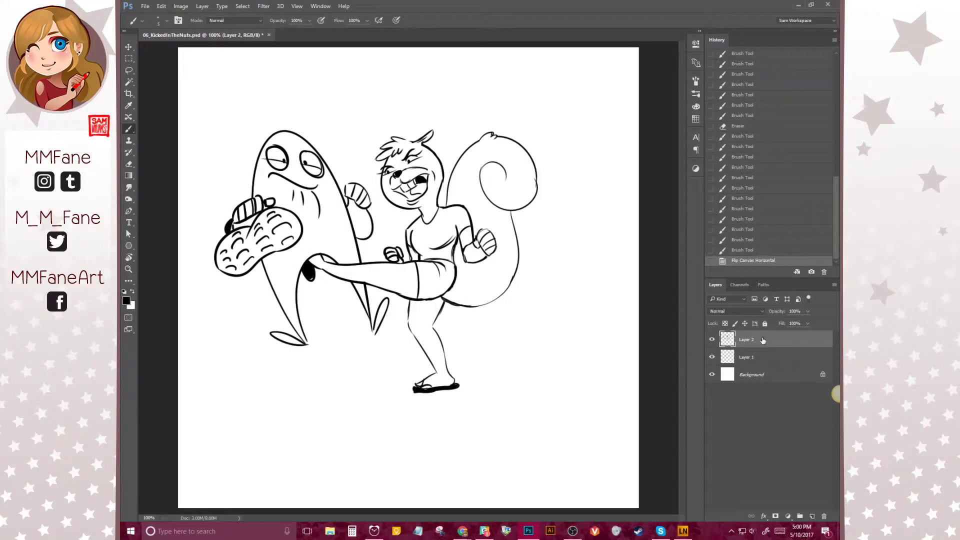
drag(200, 233, 214, 227)
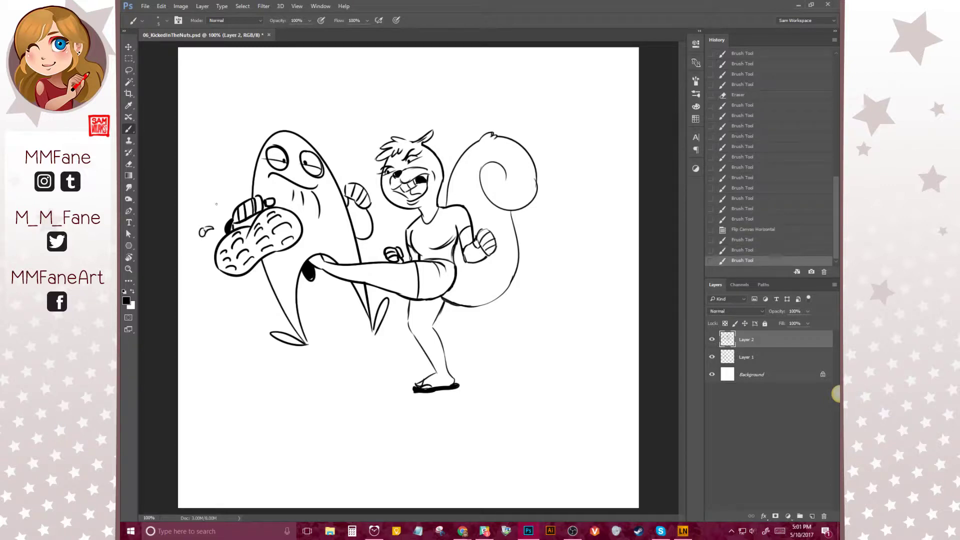
drag(200, 190, 211, 194)
drag(214, 246, 221, 240)
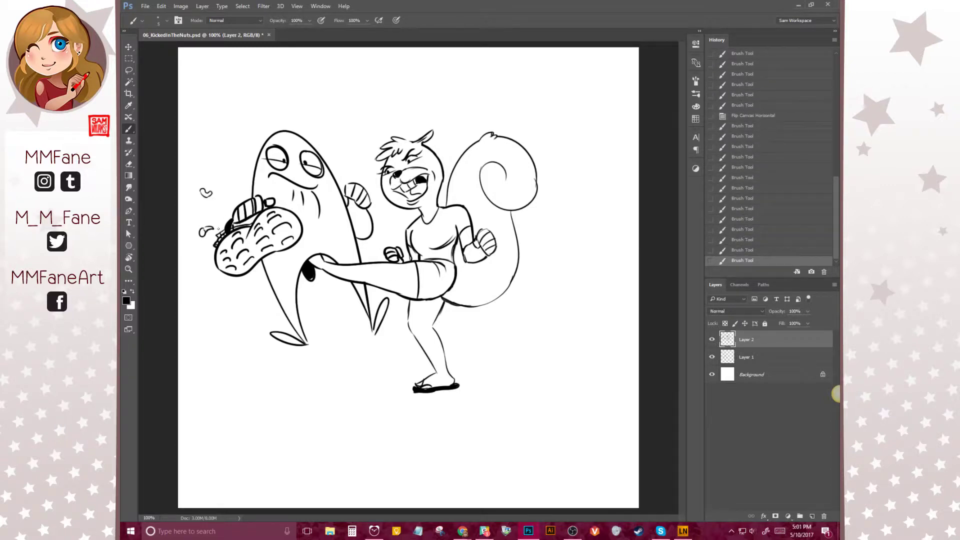
Draw motion lines and an oval by the peanut, then fill the robber's cap black.
drag(209, 199, 221, 222)
drag(188, 205, 207, 228)
drag(210, 229, 217, 226)
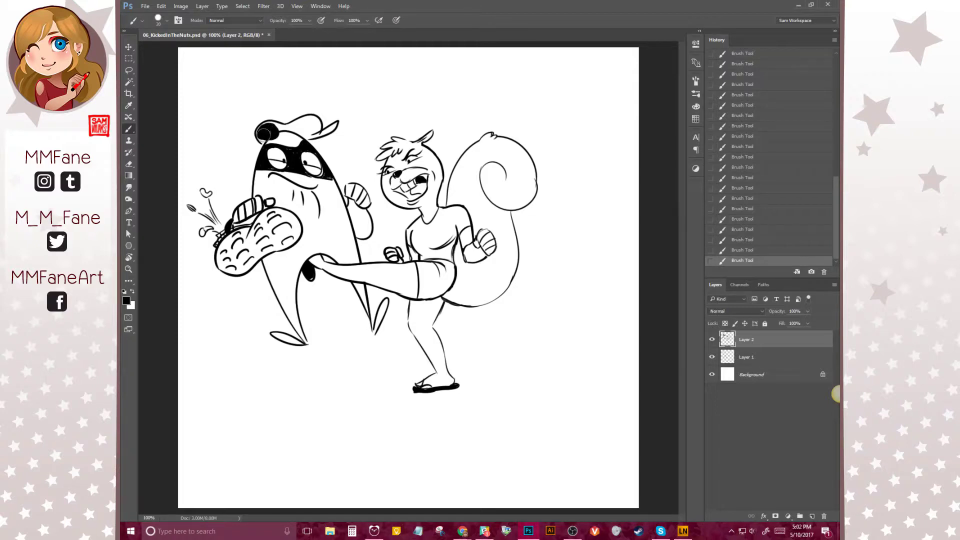
drag(264, 133, 302, 131)
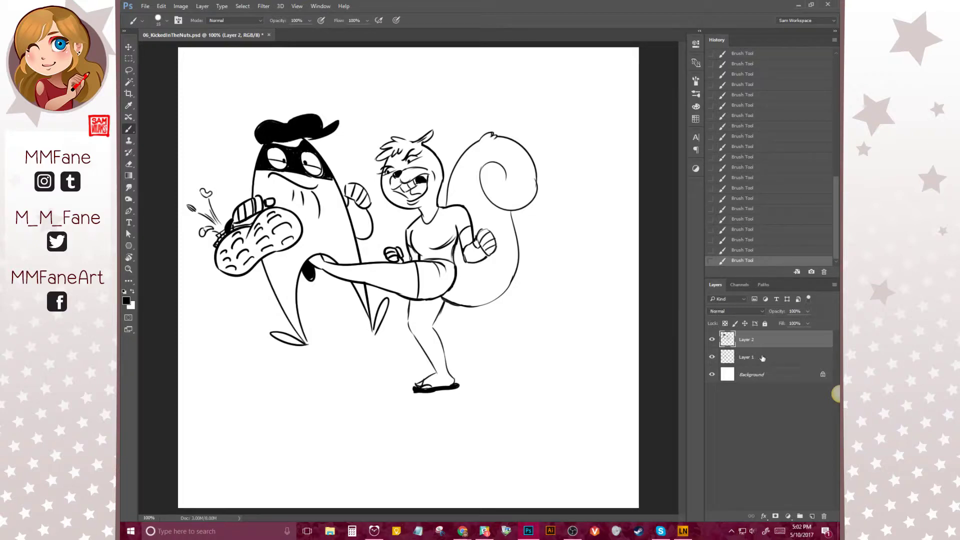
Merge the line art, paint a grey ground shadow under both characters on a new layer, and save.
key(ctrl+e)
drag(350, 250, 378, 278)
key(ctrl+shift+n)
key(ctrl+[)
mouse_move(286, 410)
mouse_down()
mouse_move(509, 407)
mouse_move(480, 411)
mouse_up()
key(b)
drag(485, 410, 550, 410)
key(ctrl+s)
Hand-letter "THAT'S MY PURSE!" in black on a new layer.
key(ctrl+shift+n)
key(Return)
key(d)
mouse_move(345, 84)
mouse_down()
mouse_move(377, 100)
mouse_move(449, 77)
mouse_move(443, 93)
mouse_up()
mouse_move(358, 117)
mouse_down()
mouse_move(373, 142)
mouse_move(465, 100)
mouse_move(467, 118)
mouse_up()
Try a speech bubble around "THAT'S MY PURSE!" on a new layer, then undo it.
key(ctrl+shift+n)
drag(416, 50, 416, 54)
key(ctrl+z)
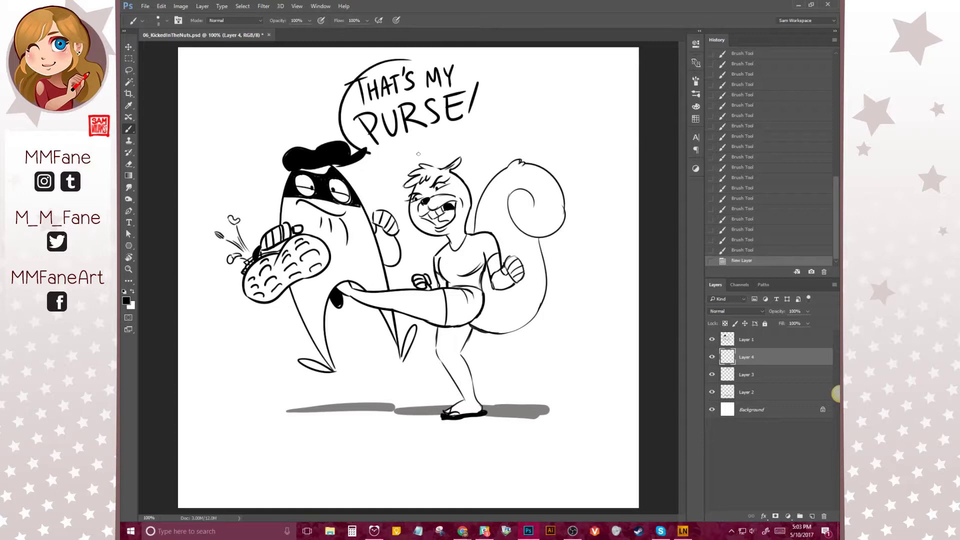
drag(345, 82, 359, 93)
key(ctrl+z)
Hand-letter "I DON'T KNOW YOU!" on the right, nudging "I DON'T" up and right.
drag(525, 114, 523, 129)
mouse_move(543, 120)
mouse_down()
mouse_move(545, 134)
mouse_move(560, 125)
mouse_up()
drag(570, 139, 583, 129)
drag(590, 131, 602, 130)
key(shift+Up)
key(shift+Up)
key(shift+Up)
key(shift+Right)
key(shift+Right)
key(shift+Right)
key(ctrl+d)
mouse_move(517, 110)
mouse_down()
mouse_move(520, 146)
mouse_move(565, 140)
mouse_move(560, 162)
mouse_move(579, 166)
mouse_up()
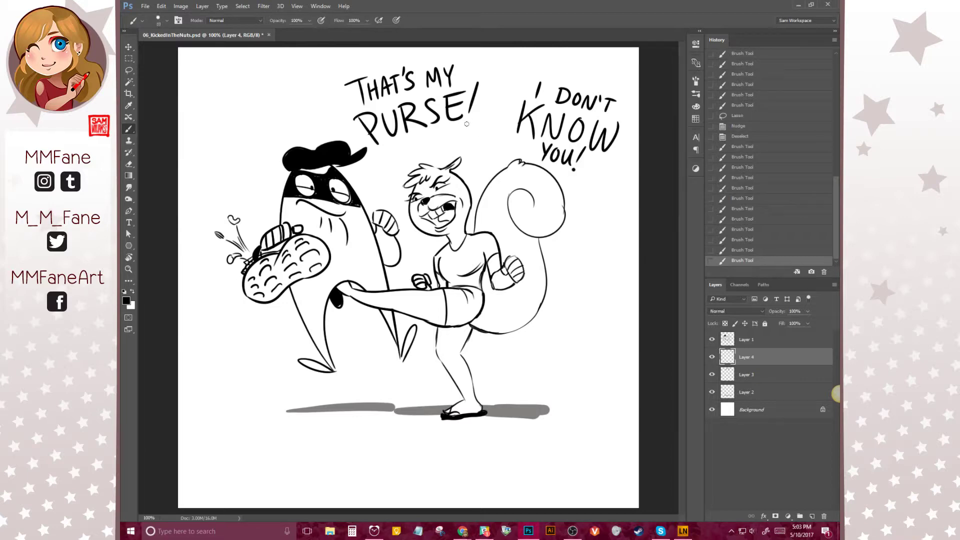
Draw the speech tail strokes beside the squirrel.
drag(383, 154, 399, 193)
drag(509, 145, 475, 170)
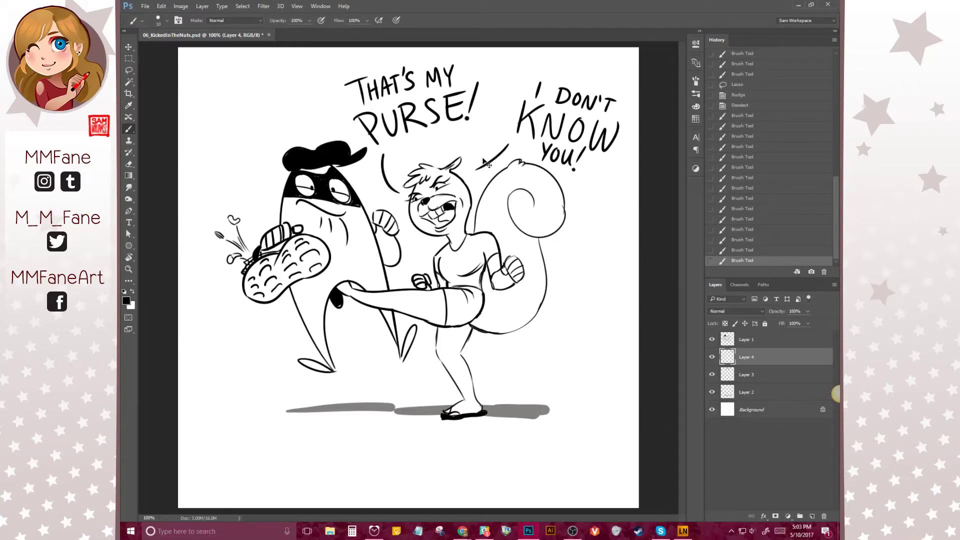
click(126, 301)
Pick a mid grey and add a new shading layer, testing and undoing a trial stroke.
click(203, 214)
click(395, 143)
key(ctrl+shift+alt+n)
mouse_move(340, 258)
mouse_down()
mouse_move(359, 231)
mouse_move(343, 270)
mouse_move(352, 270)
mouse_up()
key(ctrl+z)
key(ctrl+])
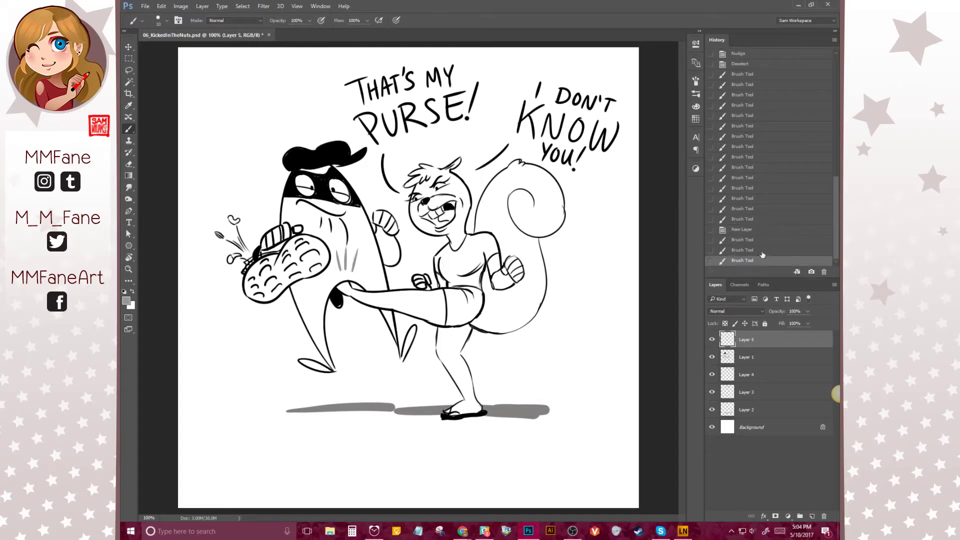
click(742, 230)
Brush and erase a grey zigzag burst behind the kick on a layer sent to the bottom.
mouse_move(297, 303)
mouse_down()
mouse_move(279, 320)
mouse_move(295, 345)
mouse_move(348, 364)
mouse_move(353, 320)
mouse_up()
key(ctrl+shift+[)
mouse_move(372, 310)
mouse_down()
mouse_move(389, 355)
mouse_move(419, 324)
mouse_move(386, 306)
mouse_move(415, 265)
mouse_up()
key(e)
key(b)
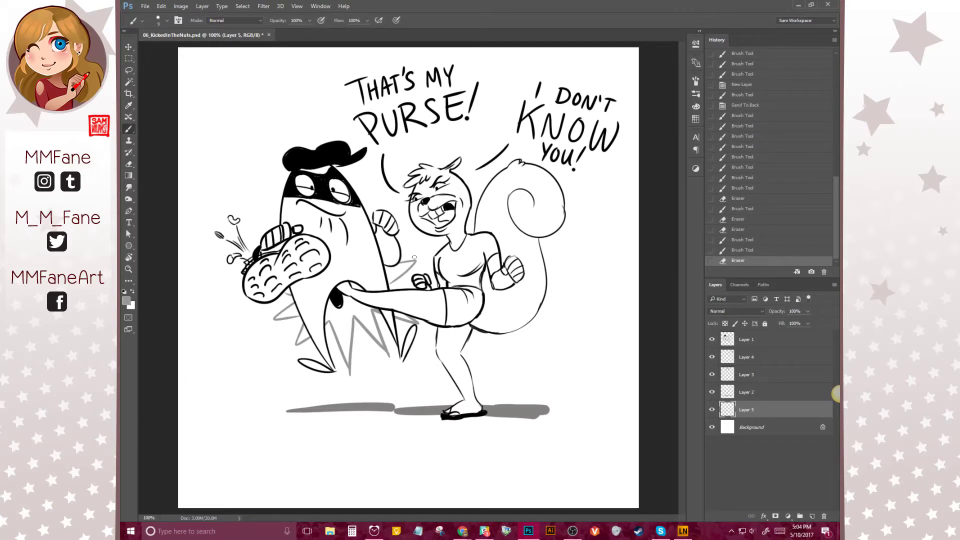
key(e)
drag(353, 320, 350, 375)
key(b)
mouse_move(330, 320)
mouse_down()
mouse_move(338, 388)
mouse_move(299, 345)
mouse_move(328, 350)
mouse_up()
Flip the canvas horizontally and paint a first grey stripe across the robber's body.
key(e)
key(h)
key(b)
key(d)
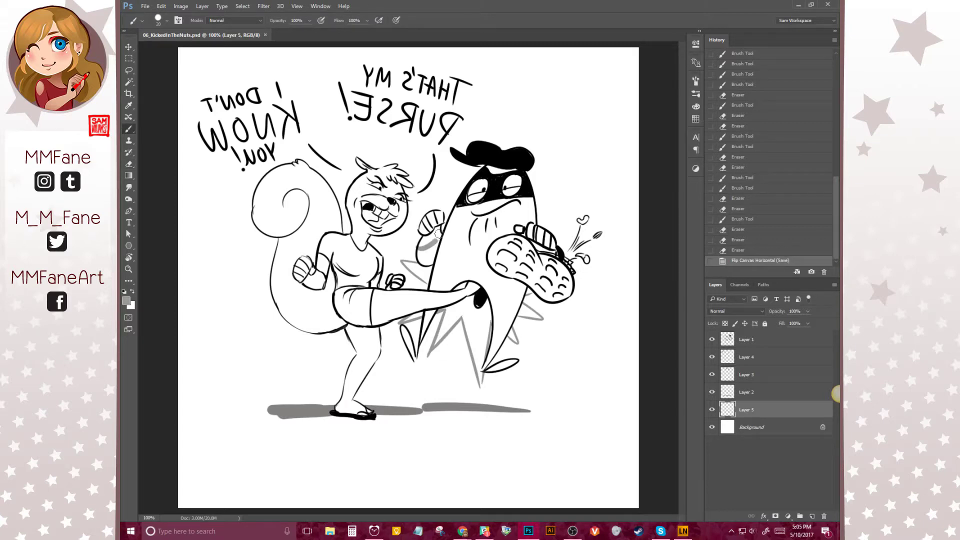
key(bracketleft)
mouse_move(420, 253)
mouse_down()
mouse_move(520, 229)
mouse_move(493, 254)
mouse_up()
Paint three more grey stripes on the robber and fill his feet grey.
key(bracketright)
drag(430, 291, 493, 265)
drag(482, 306, 526, 289)
drag(492, 335, 511, 318)
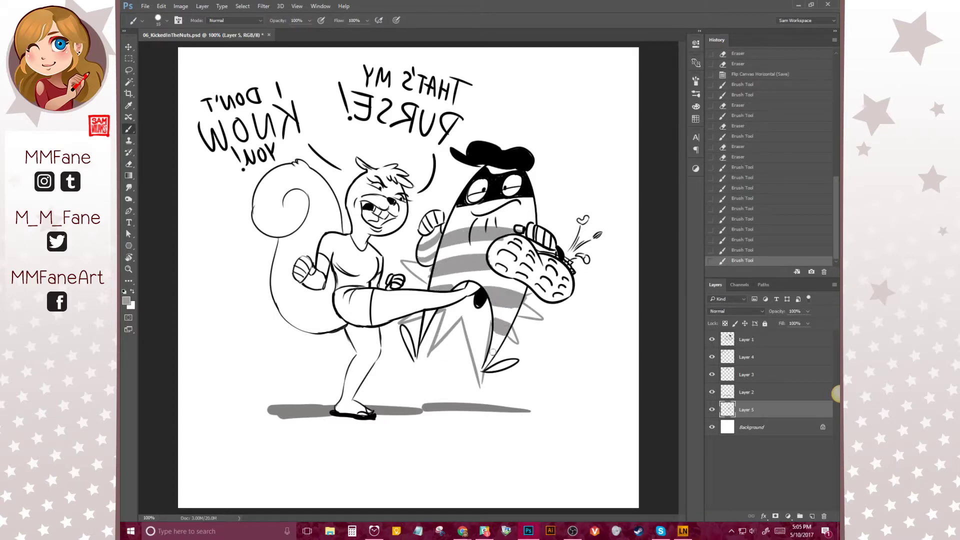
drag(404, 327, 414, 358)
drag(488, 369, 515, 362)
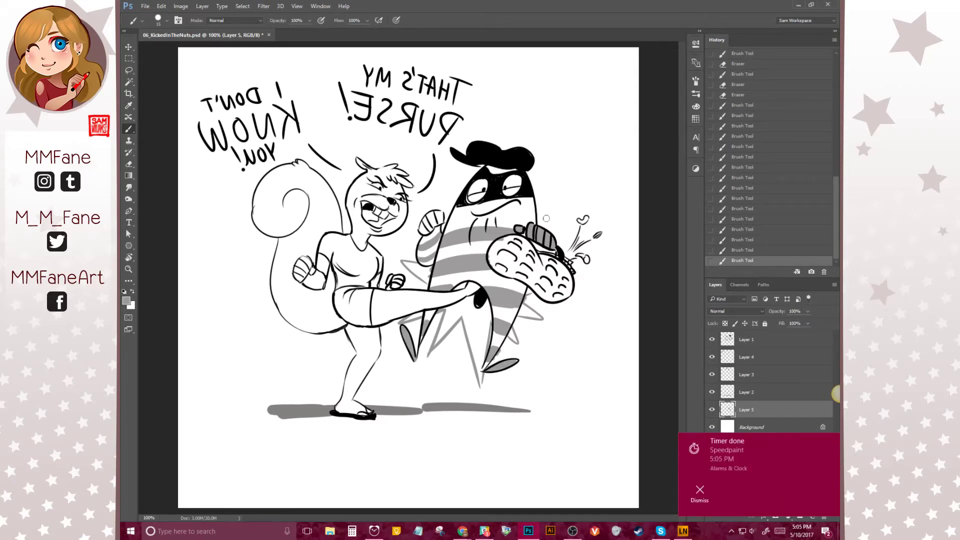
Flip the canvas back to its original orientation, undoing an accidental vertical flip.
key(h)
key(v)
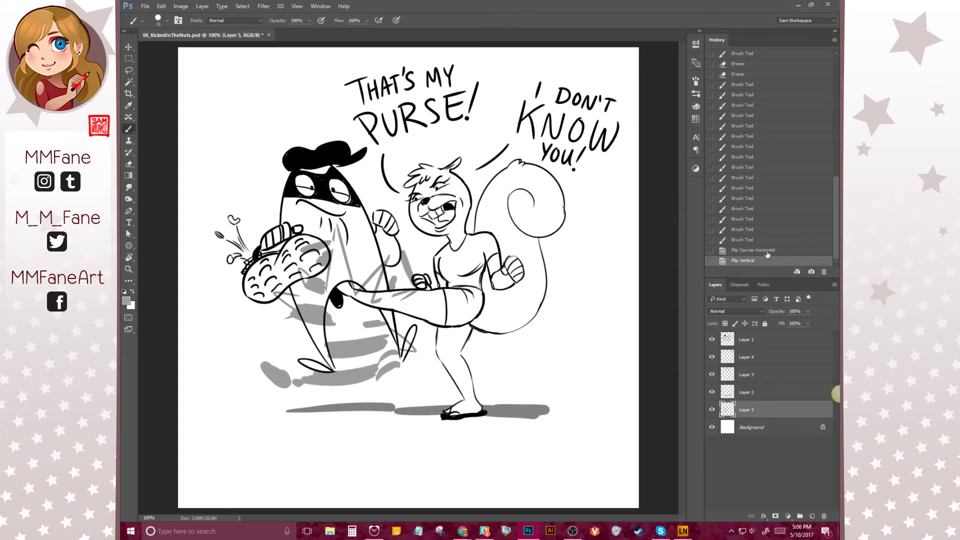
click(767, 251)
Choose the artist stamp brush preset and set the paint colour to red.
click(160, 21)
click(196, 141)
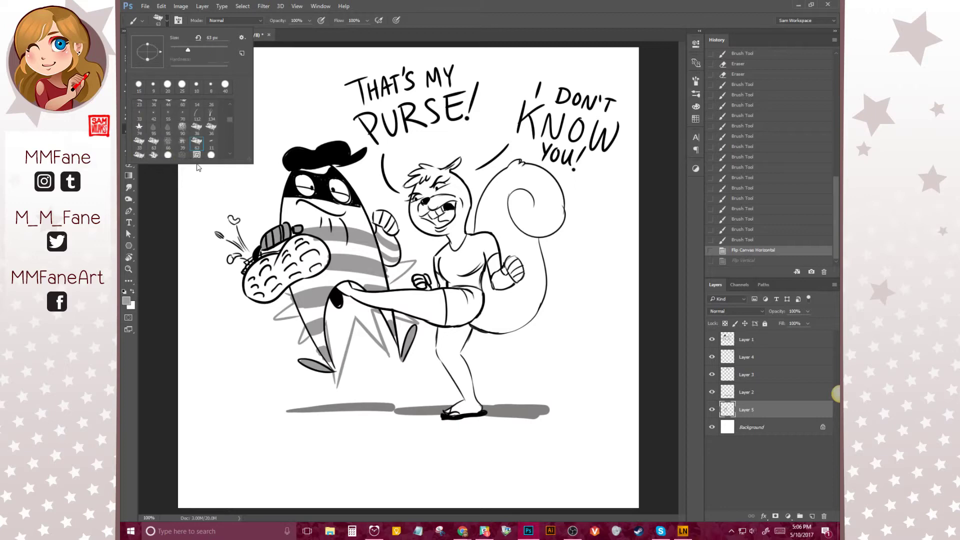
click(126, 301)
click(397, 146)
Stamp the red signature at lower left on a new front layer and nudge it into place.
key(bracketleft)
key(bracketleft)
key(bracketleft)
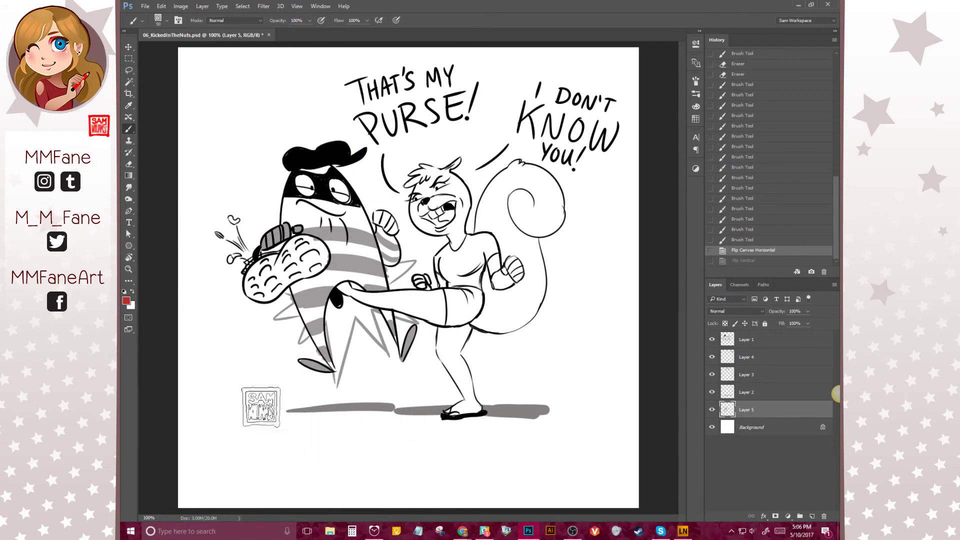
key(ctrl+shift+alt+n)
key(ctrl+shift+bracketright)
click(261, 406)
key(v)
key(Down)
key(ctrl+minus)
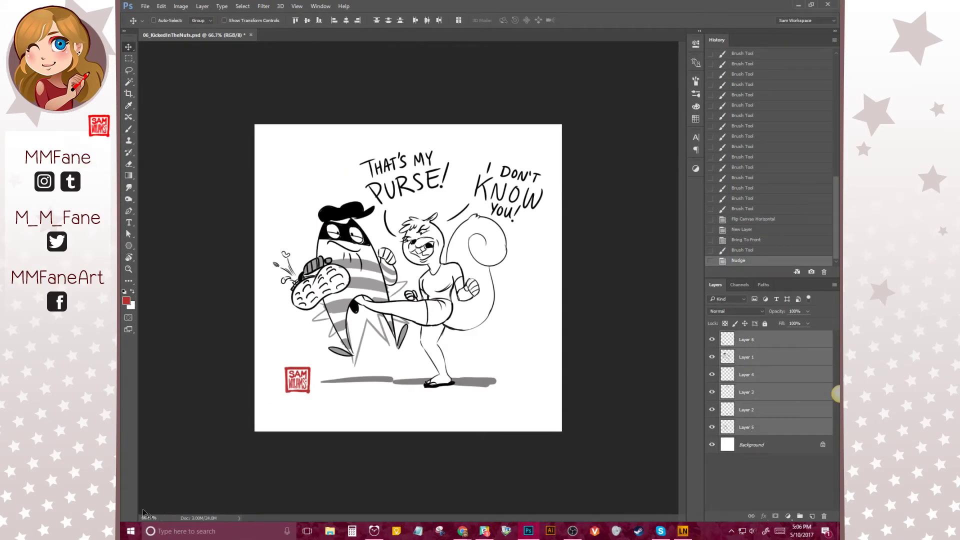